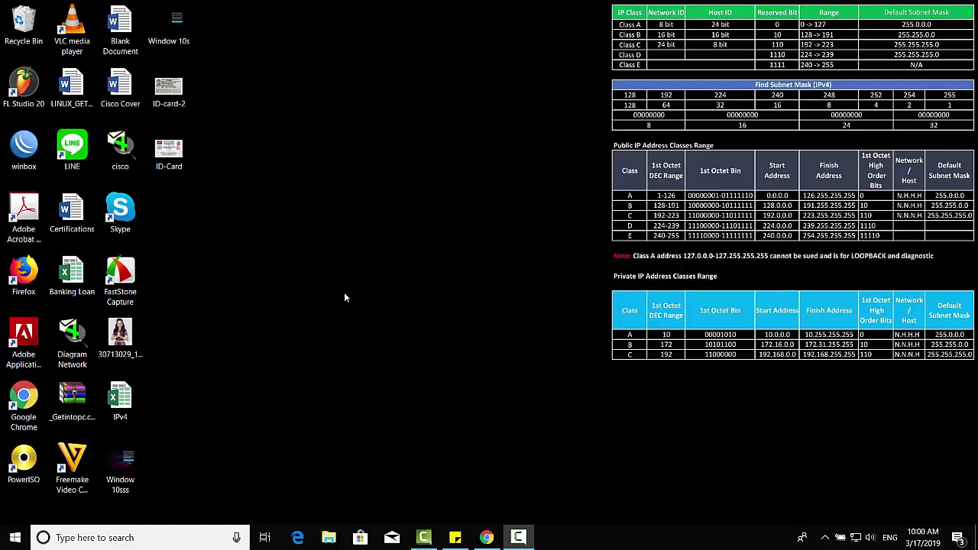
# Bring Chrome back and open Google Drive's My Drive from the Google apps grid
pyautogui.click(486, 537)
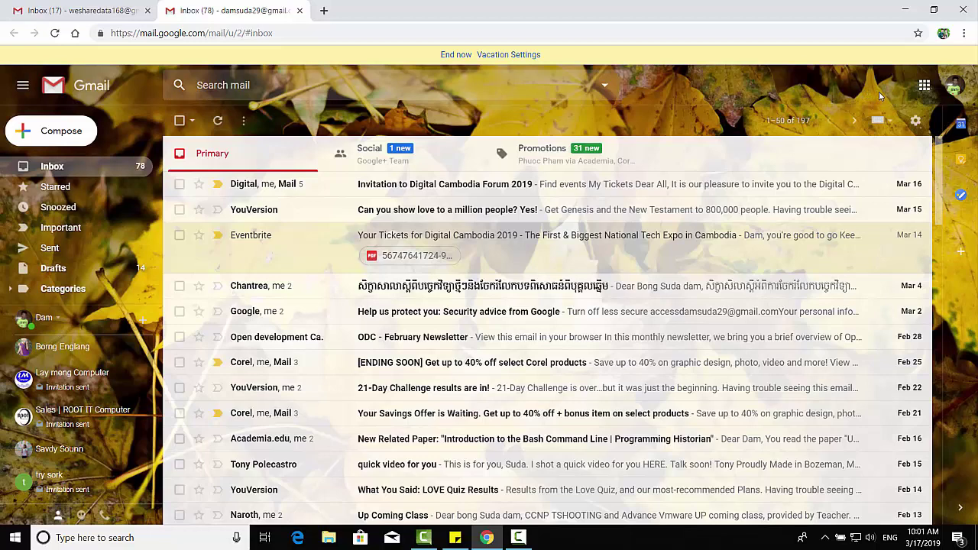
pyautogui.click(923, 85)
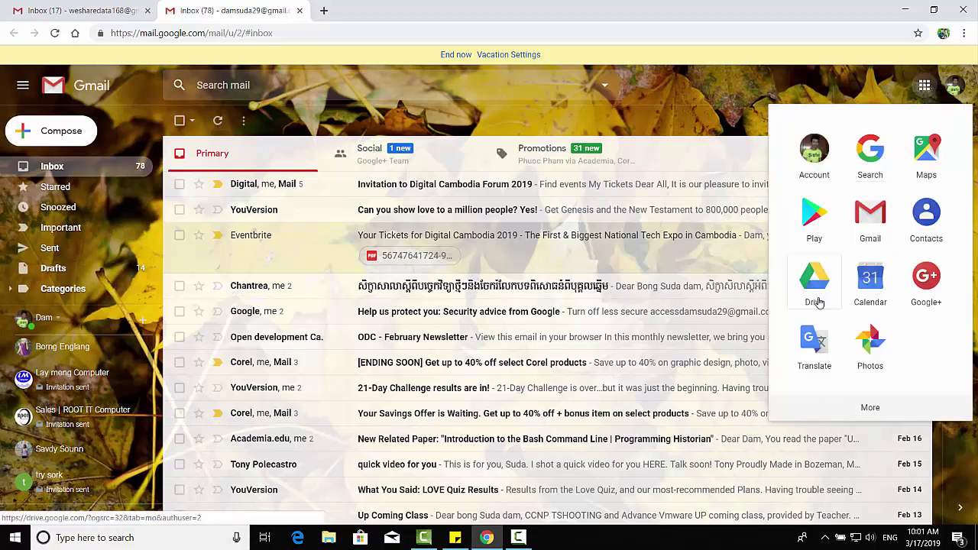
pyautogui.click(821, 279)
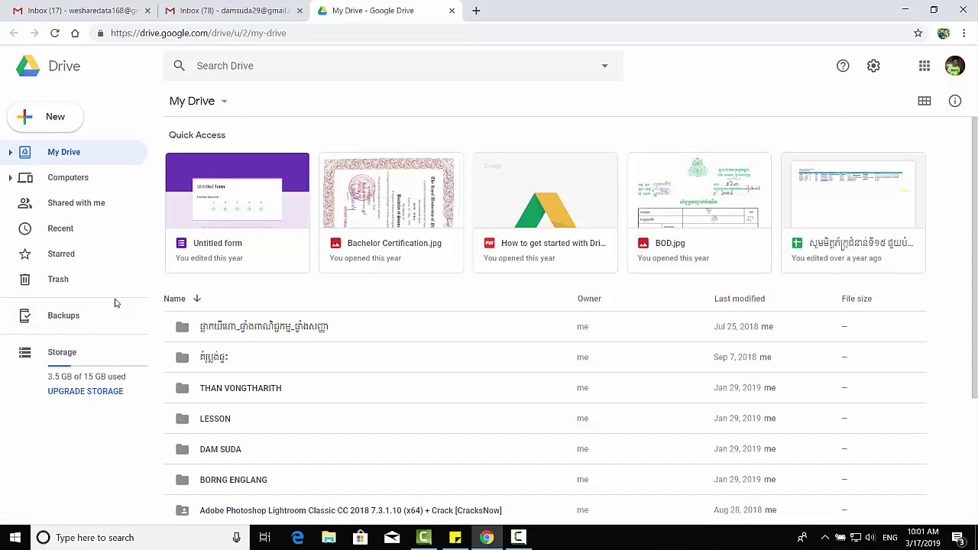
# Open the certificate holder's Drive folder and download its .jpg image, landing on HTTP ERROR 403
pyautogui.scroll(-3, 200, 372)
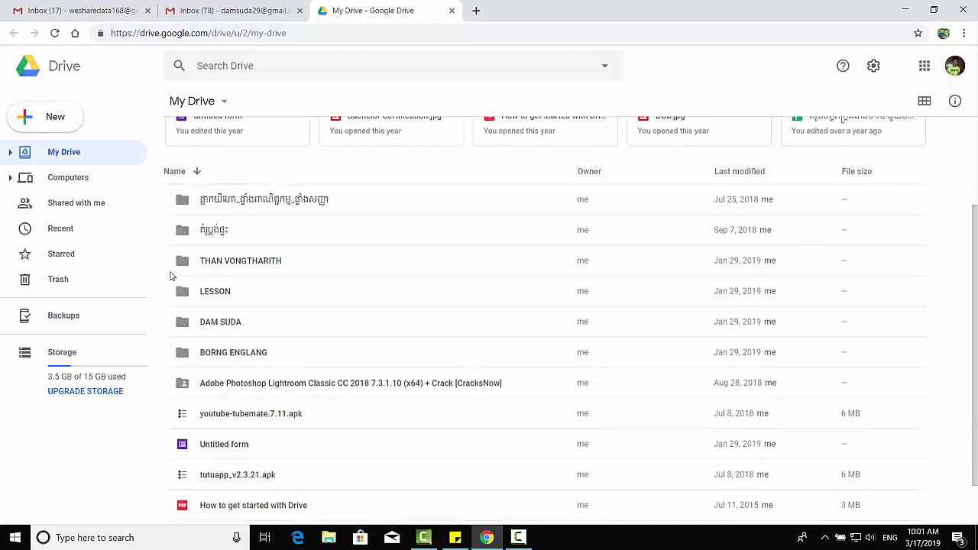
pyautogui.scroll(2, 171, 276)
pyautogui.click(177, 325)
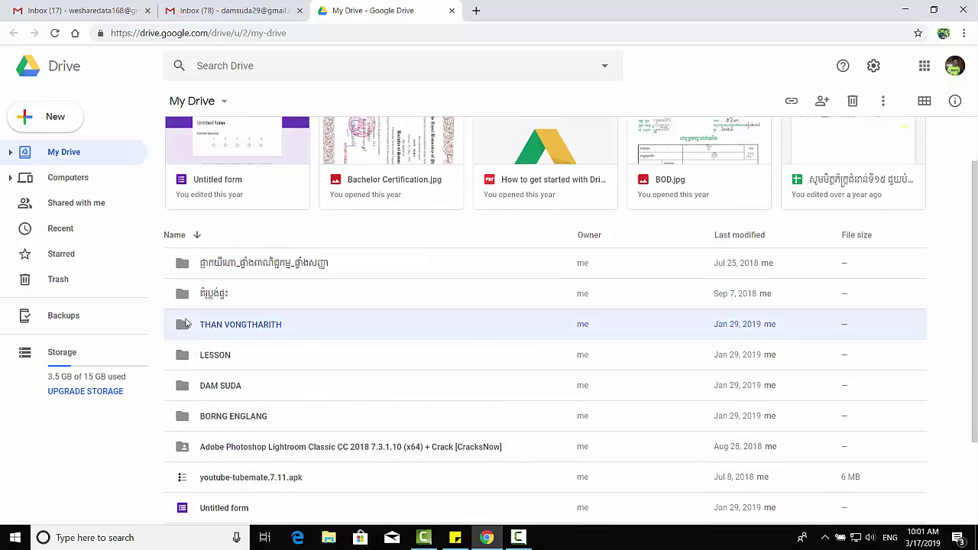
pyautogui.doubleClick(205, 324)
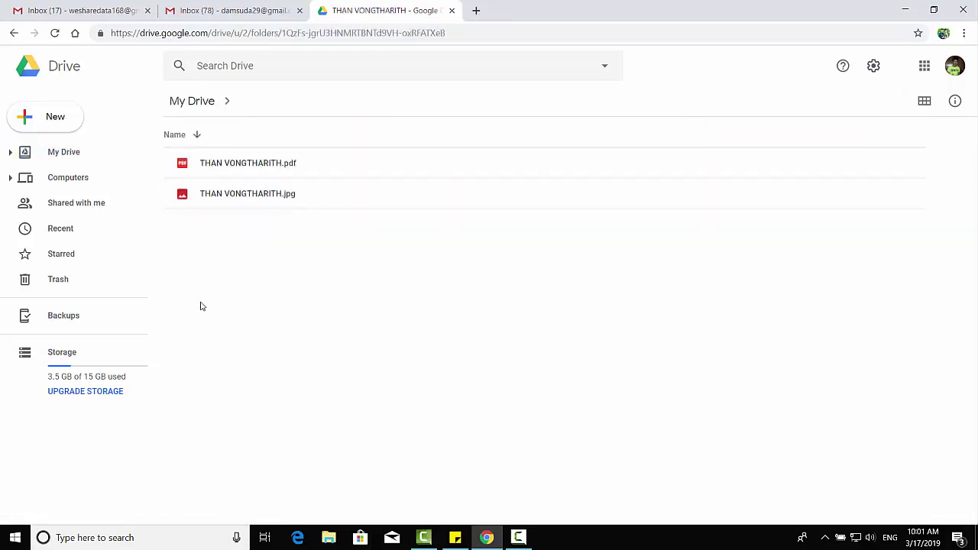
pyautogui.click(227, 175)
pyautogui.click(239, 197)
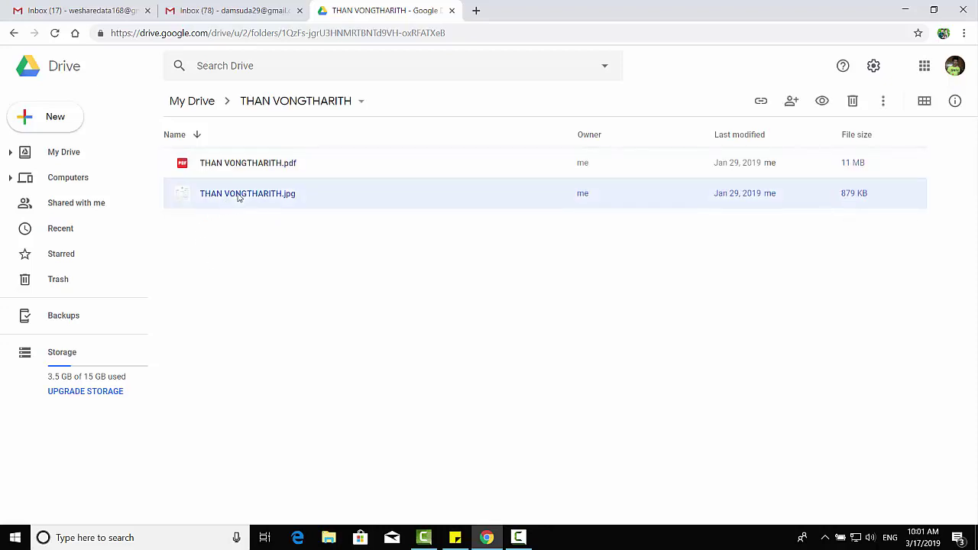
pyautogui.rightClick(239, 197)
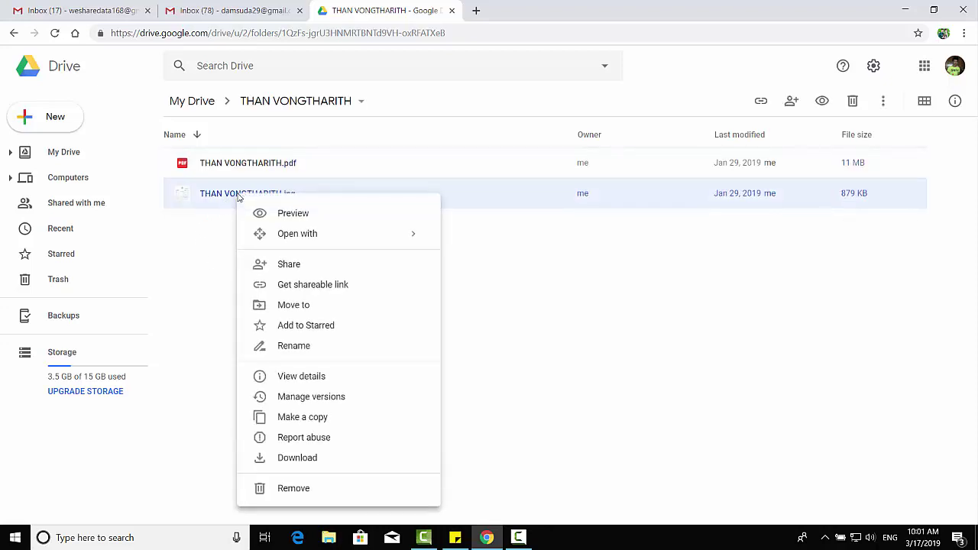
pyautogui.click(298, 458)
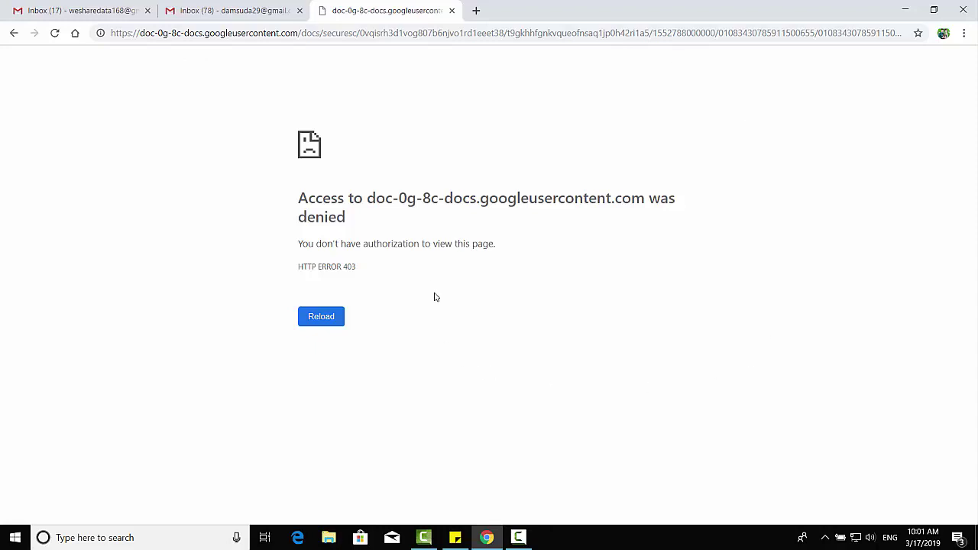
# Select the HTTP ERROR 403 message on the error page
pyautogui.tripleClick(323, 263)
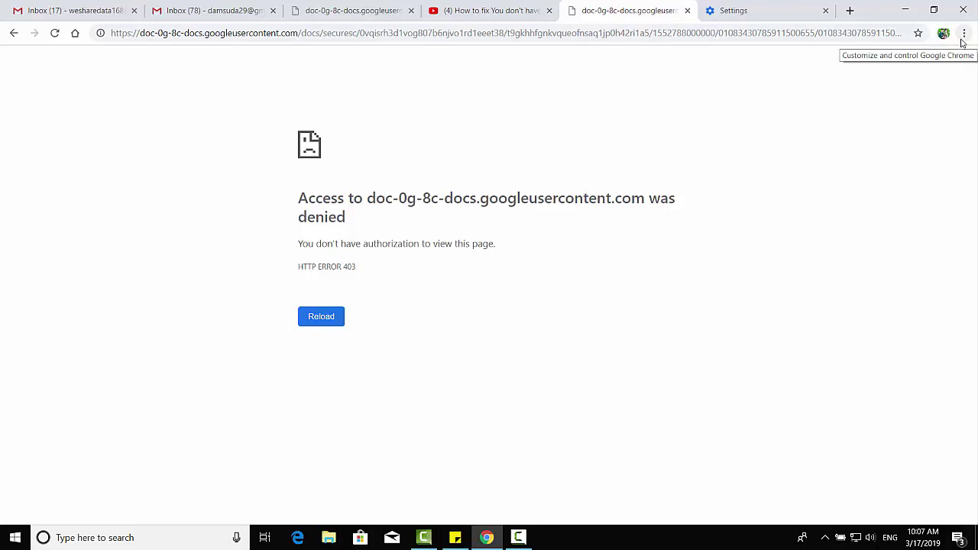
# Go to Chrome's full History page and bring up Clear browsing data
pyautogui.click(963, 33)
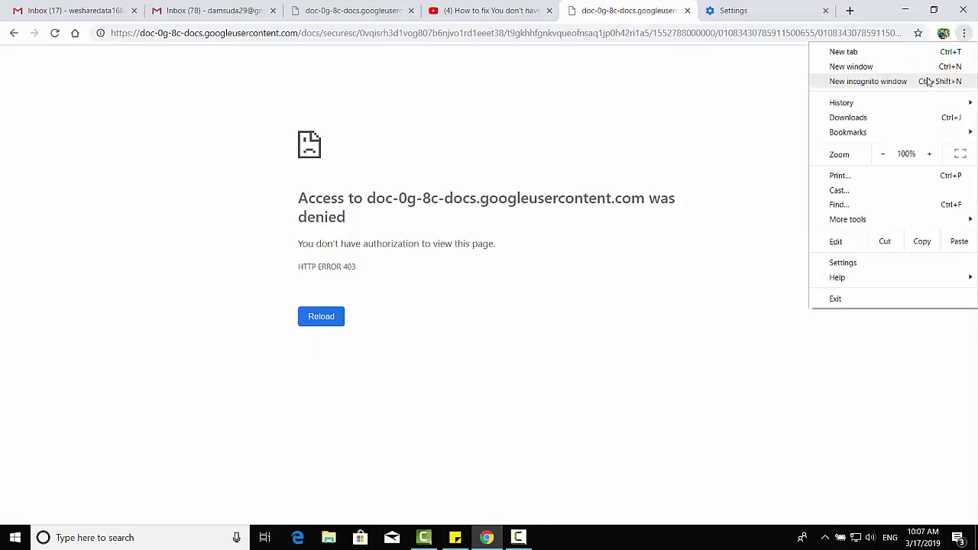
pyautogui.moveTo(873, 107)
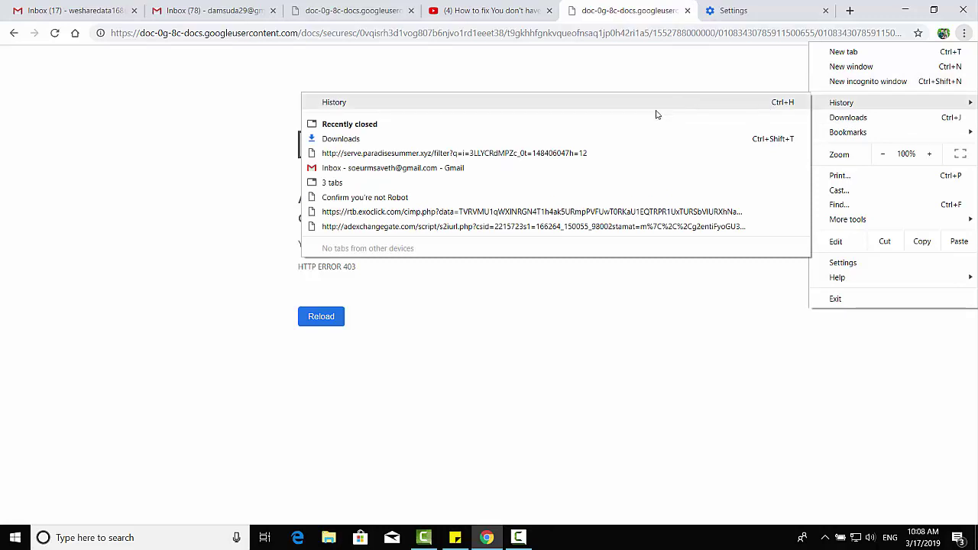
pyautogui.click(342, 103)
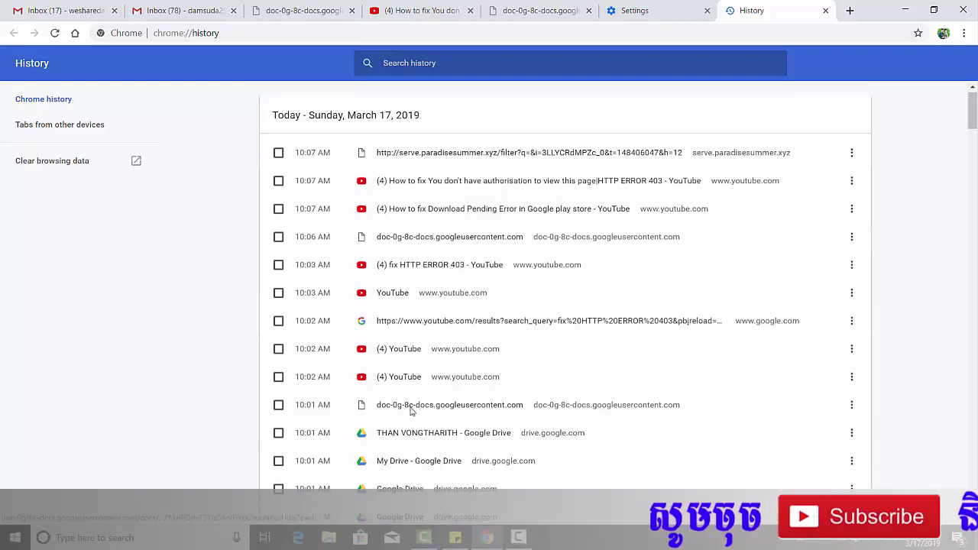
pyautogui.scroll(-4, 411, 405)
pyautogui.scroll(4, 390, 350)
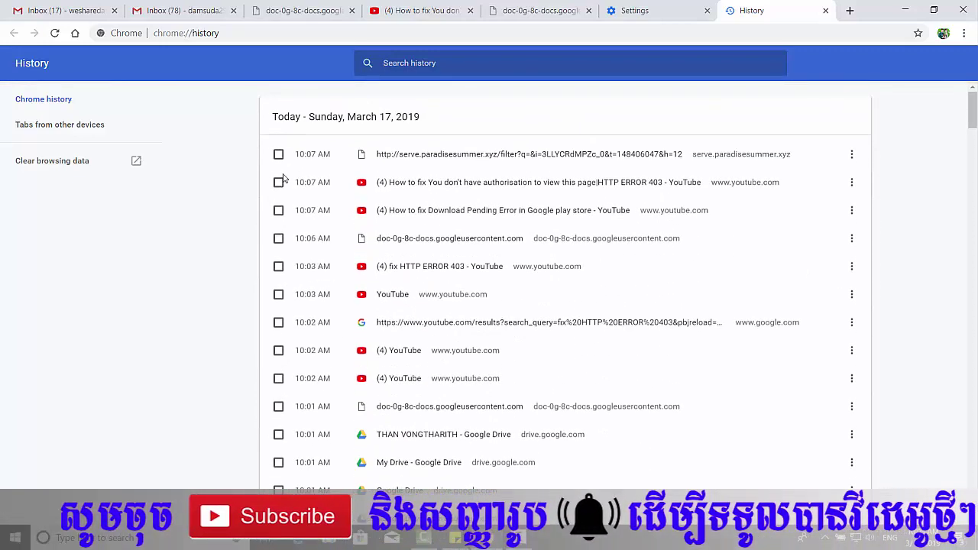
pyautogui.click(75, 162)
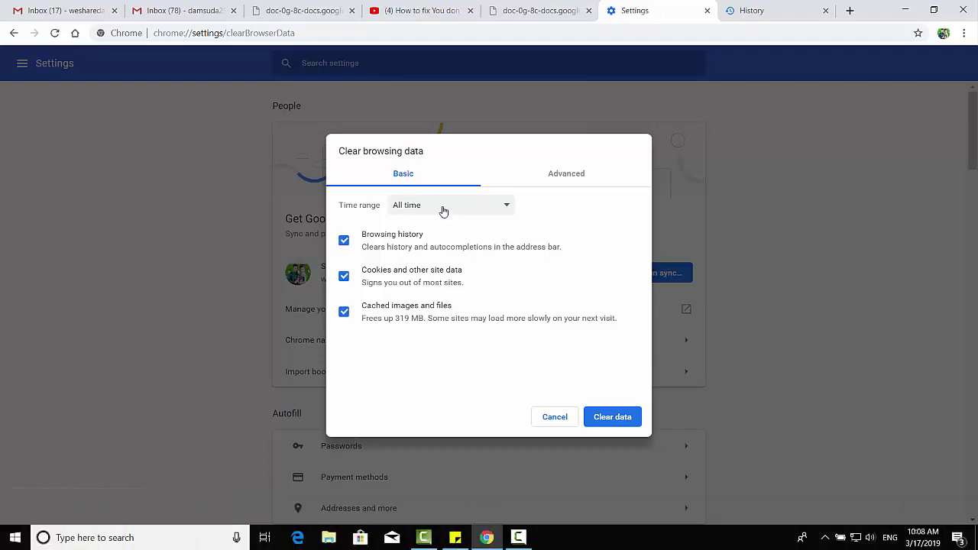
# Clear browsing history, cookies and cached files with the time range on All time
pyautogui.click(441, 208)
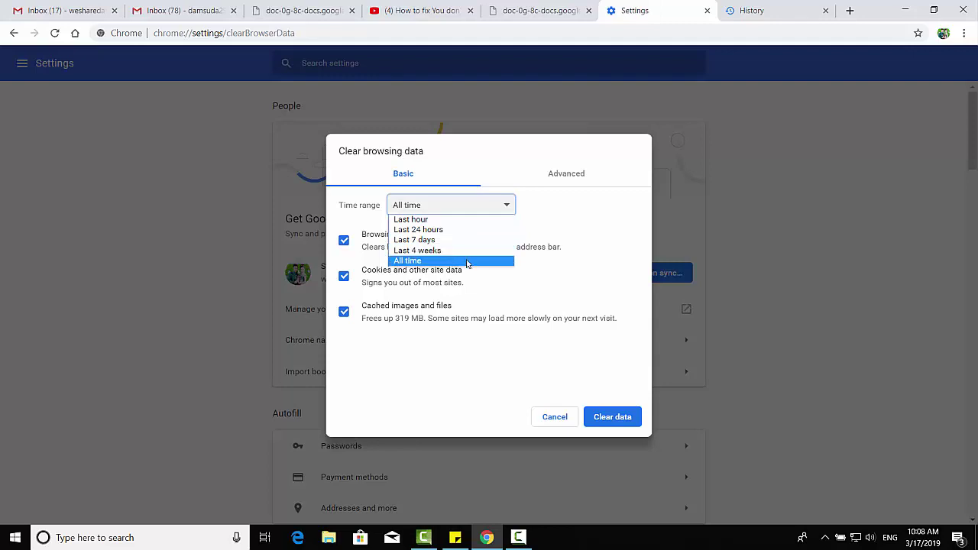
pyautogui.click(494, 156)
pyautogui.click(469, 209)
pyautogui.click(443, 260)
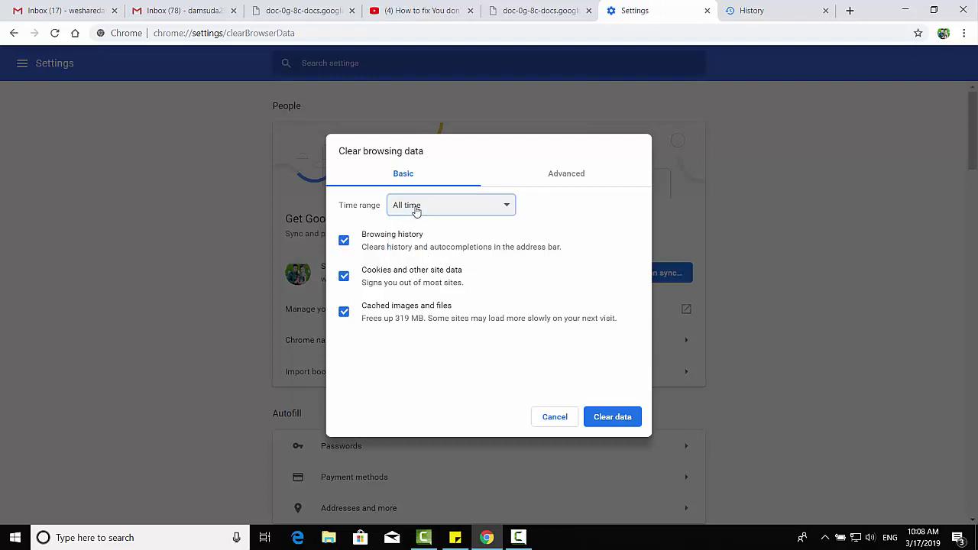
pyautogui.click(609, 417)
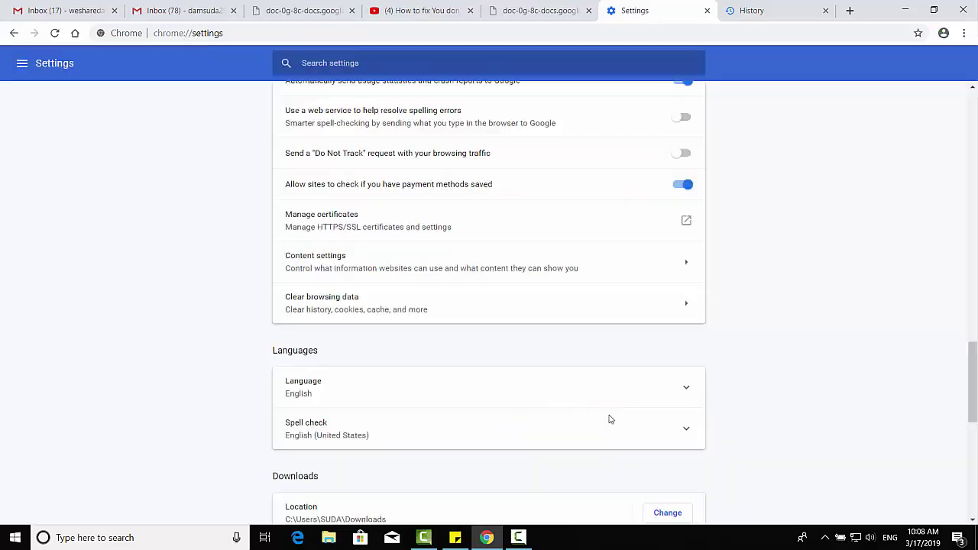
# Return to the tab showing the access-denied download link
pyautogui.scroll(10, 393, 191)
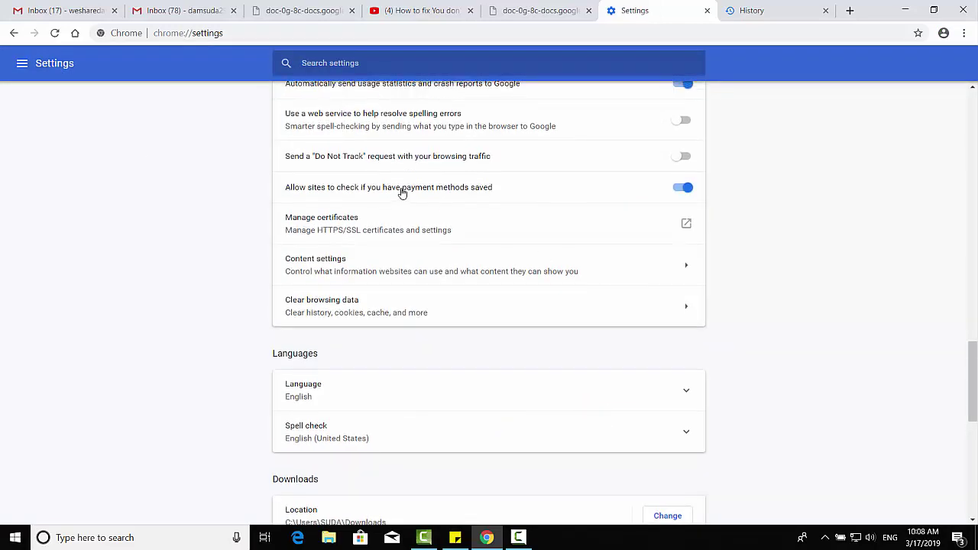
pyautogui.scroll(12, 386, 163)
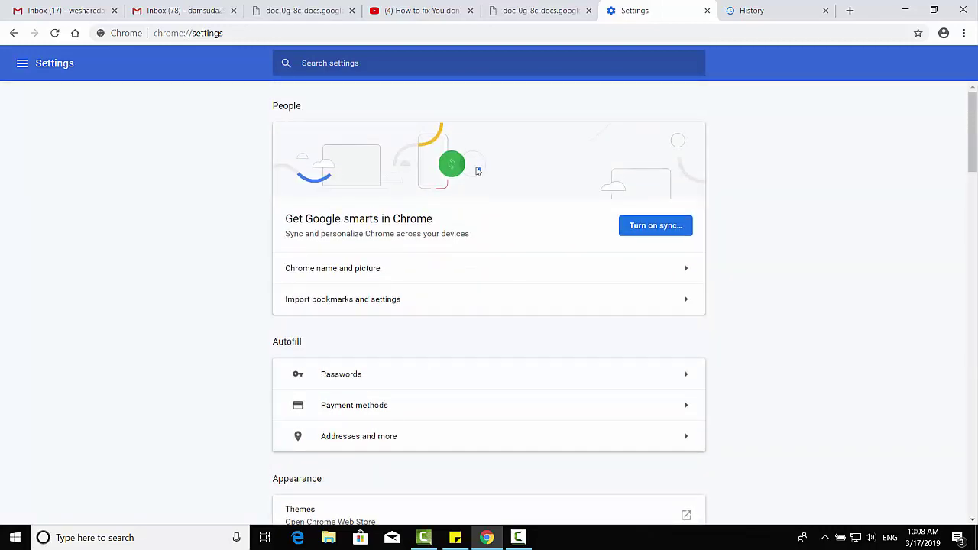
pyautogui.click(519, 9)
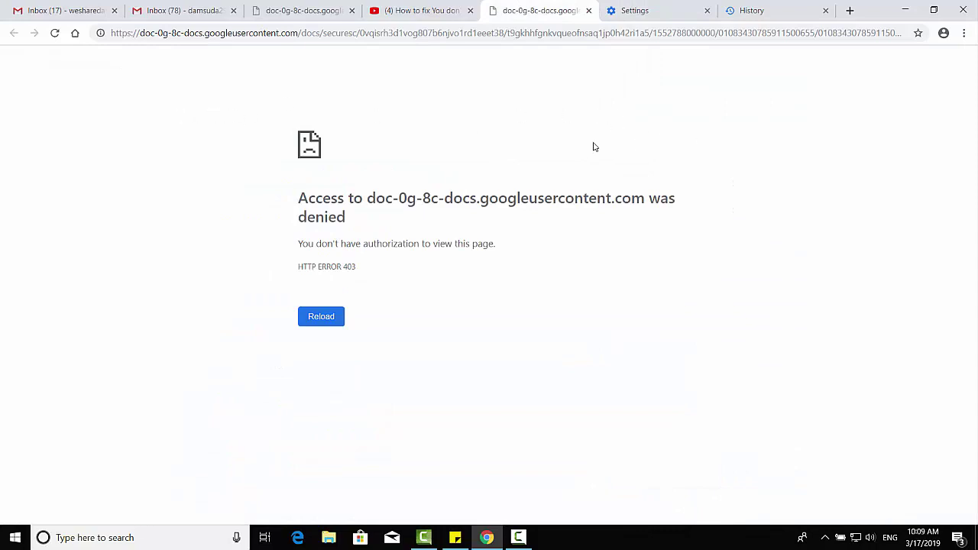
# Reload the access-denied download page
pyautogui.click(54, 32)
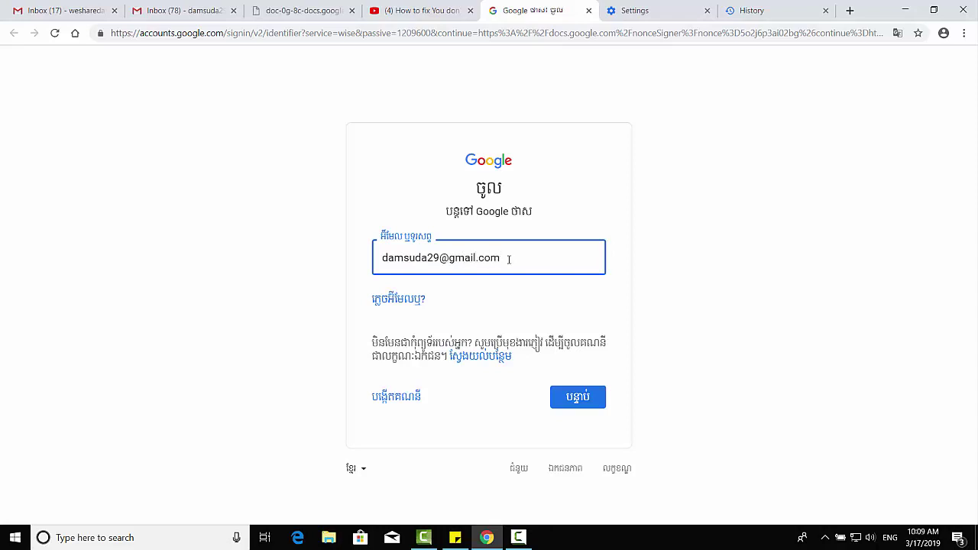
# Submit the account e-mail and password to sign in, then open the downloaded .jpg image
pyautogui.press('Return')
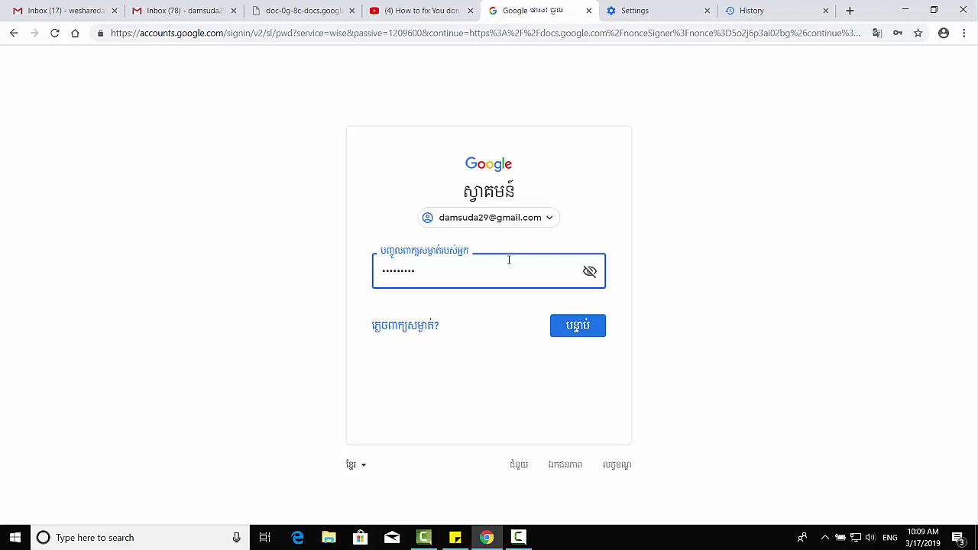
pyautogui.press('Return')
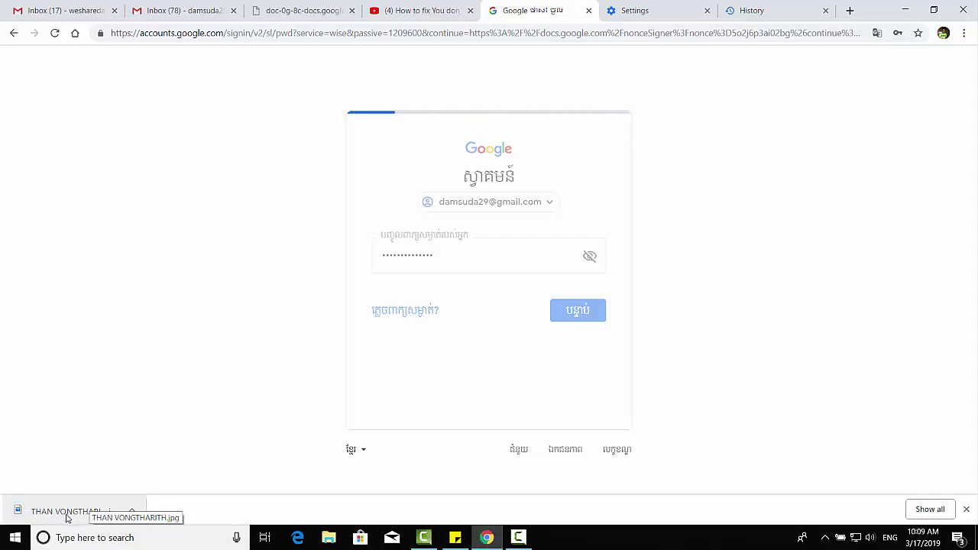
pyautogui.click(132, 511)
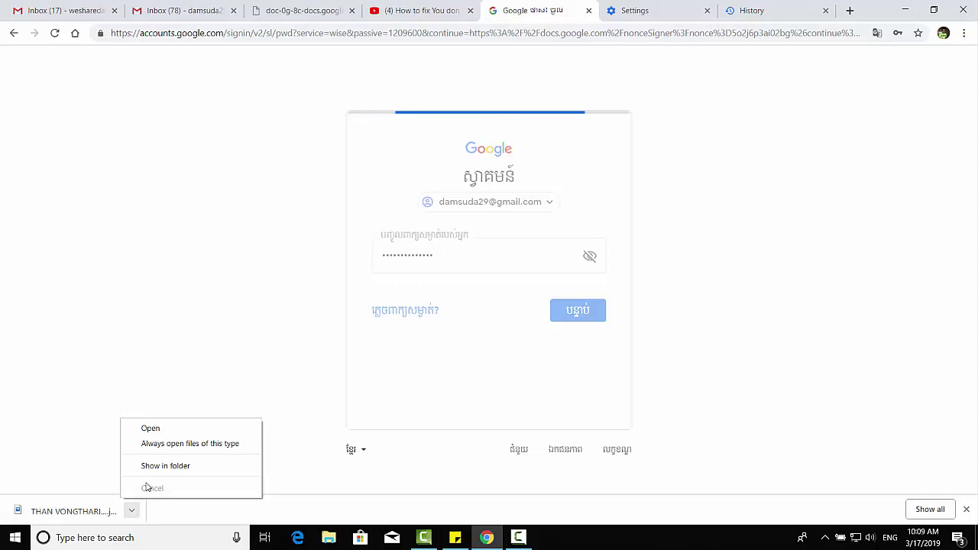
pyautogui.click(98, 517)
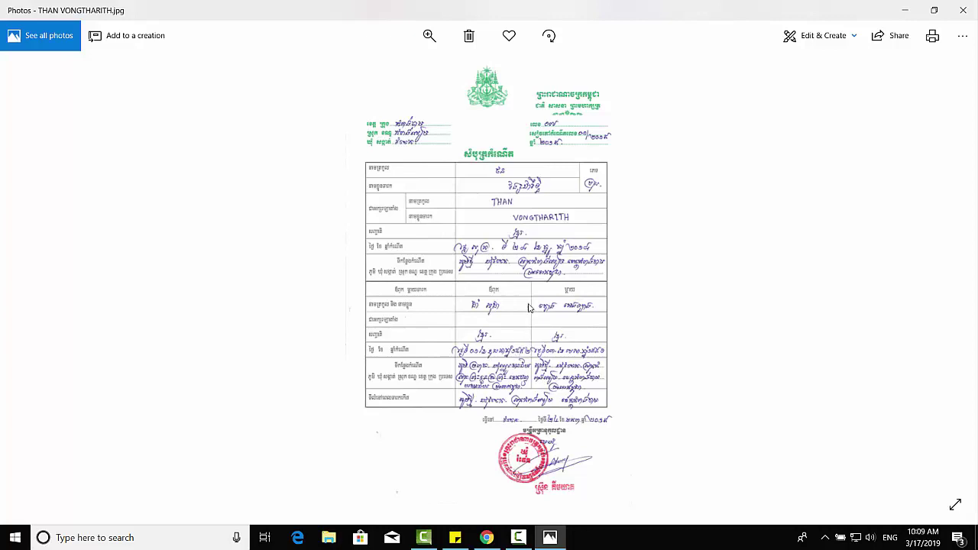
# Close the photo viewer and go back to Chrome
pyautogui.scroll(-1, 479, 160)
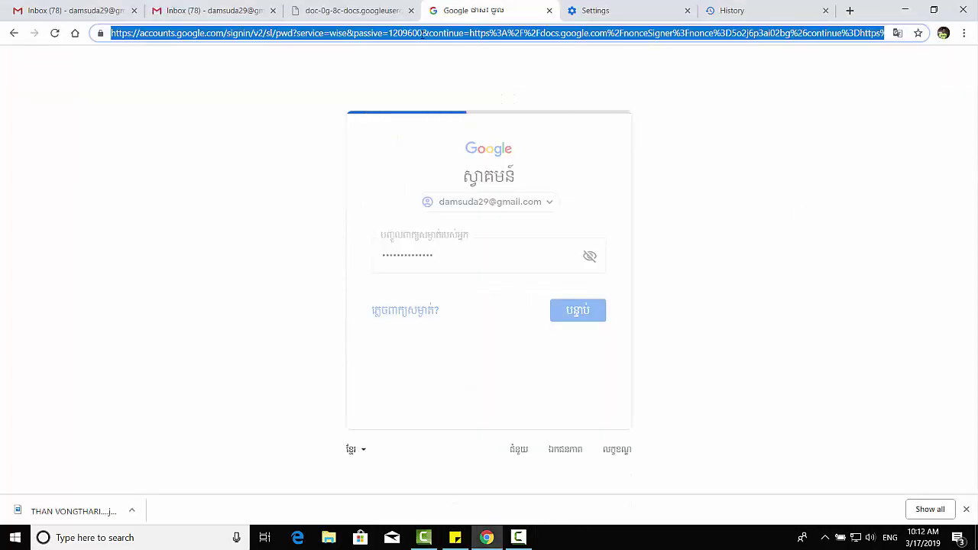
pyautogui.press('Return')
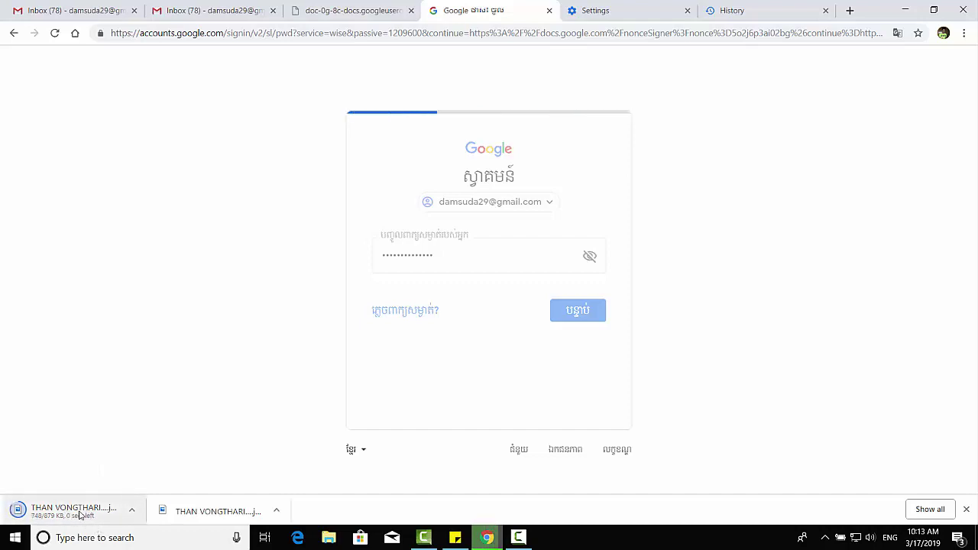
pyautogui.click(131, 511)
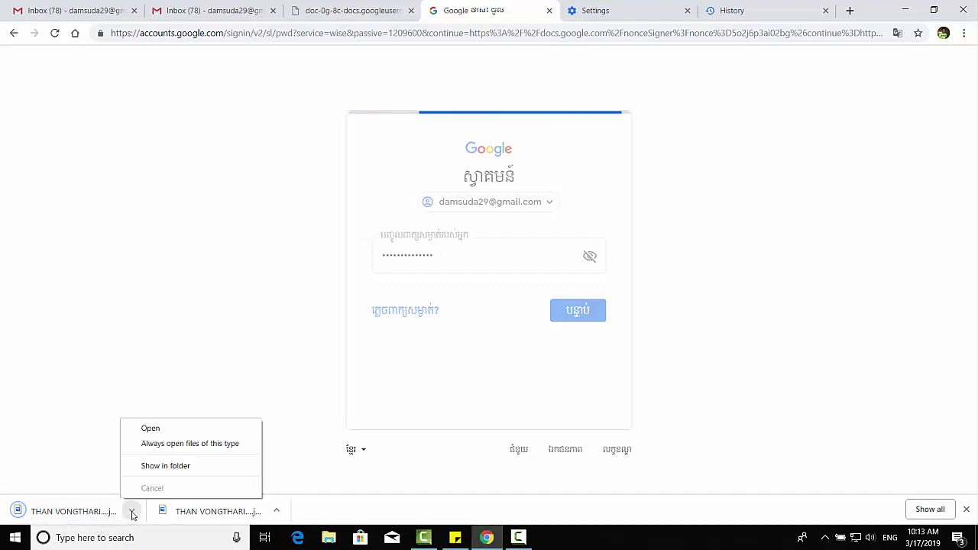
pyautogui.click(178, 467)
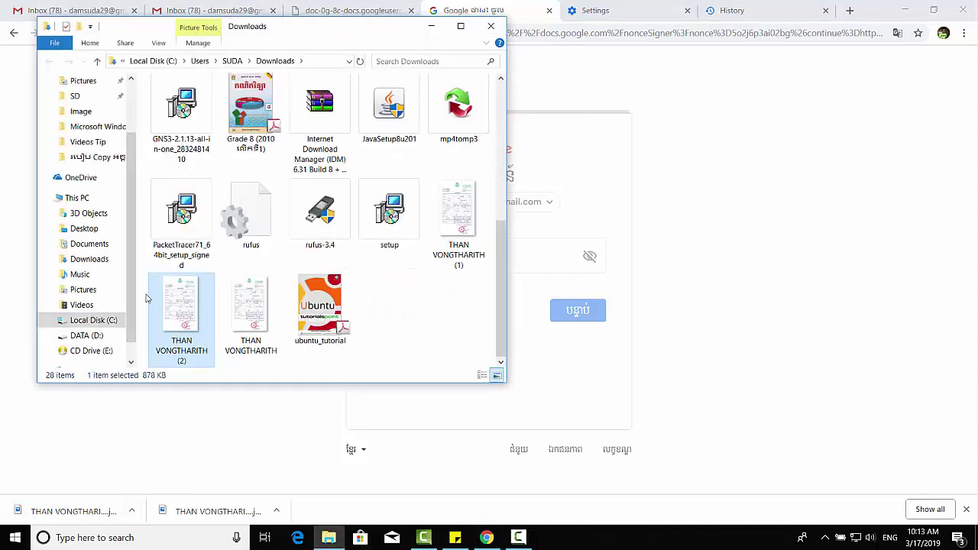
pyautogui.doubleClick(181, 305)
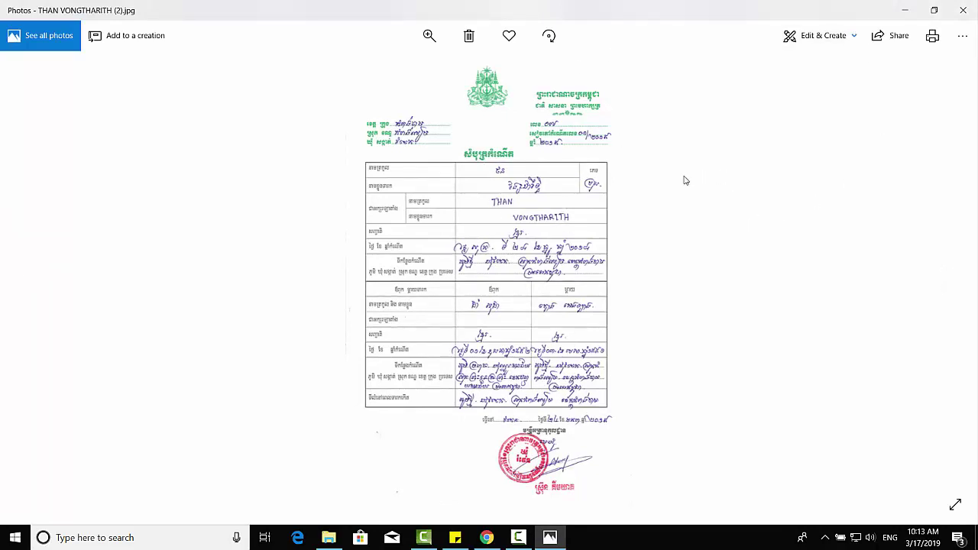
pyautogui.click(963, 10)
pyautogui.click(739, 175)
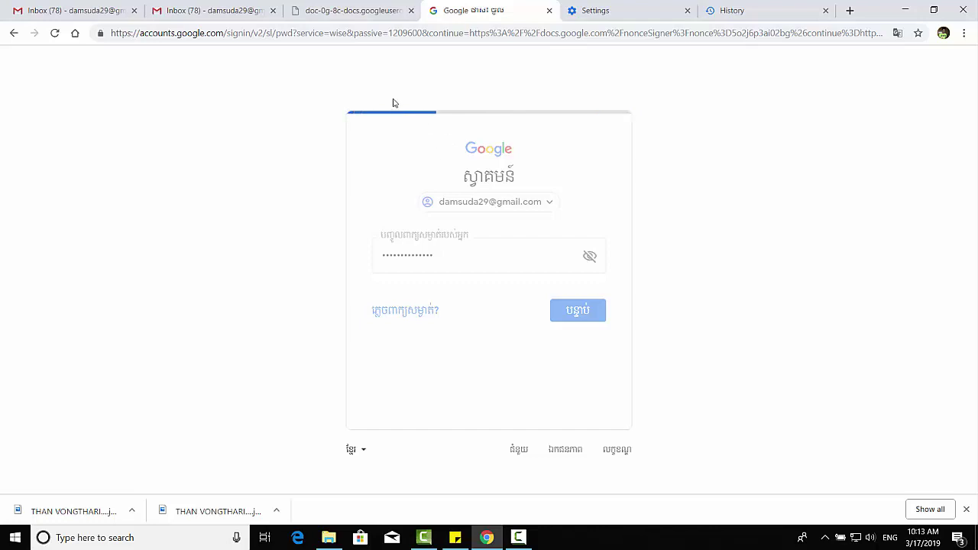
# Load Gmail from the address bar, then open Drive from the Google apps grid
pyautogui.click(441, 33)
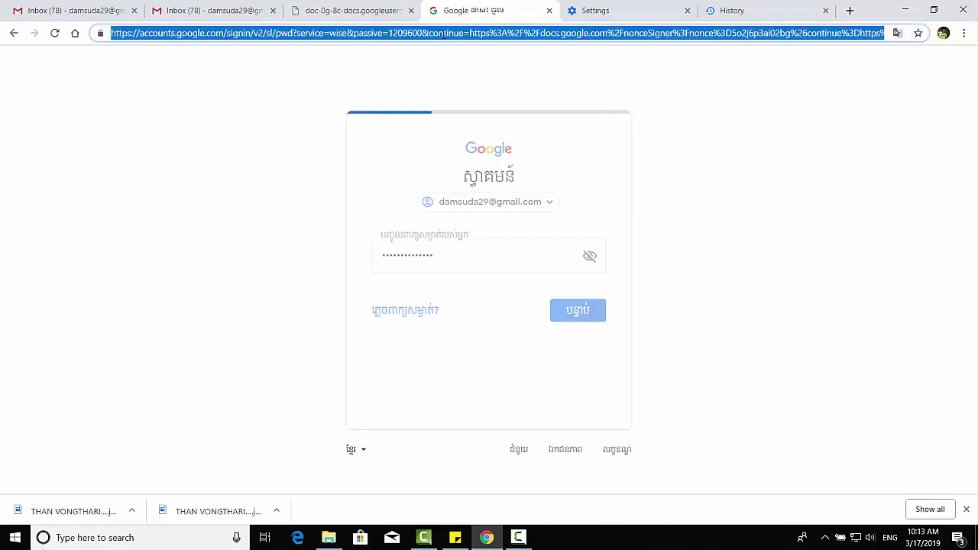
pyautogui.write('gma')
pyautogui.press('Return')
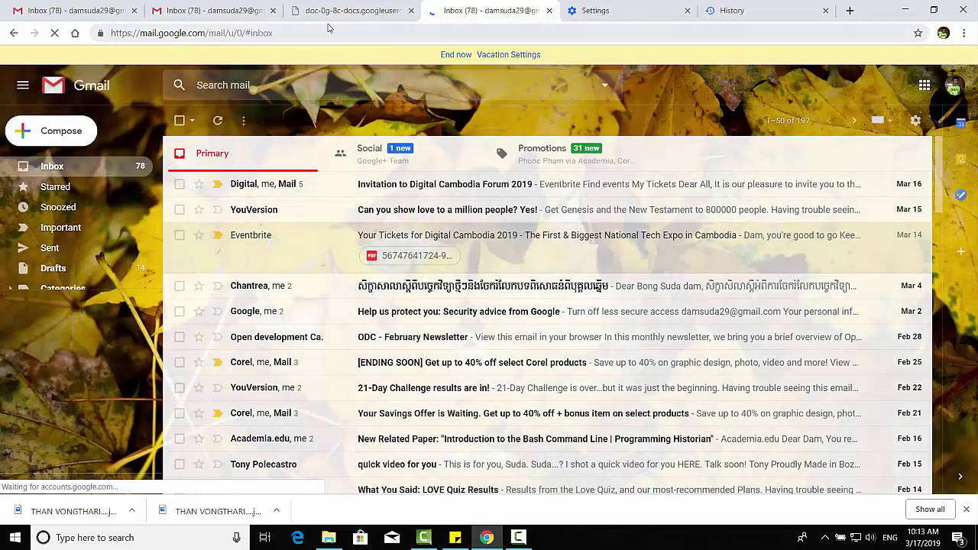
pyautogui.click(924, 85)
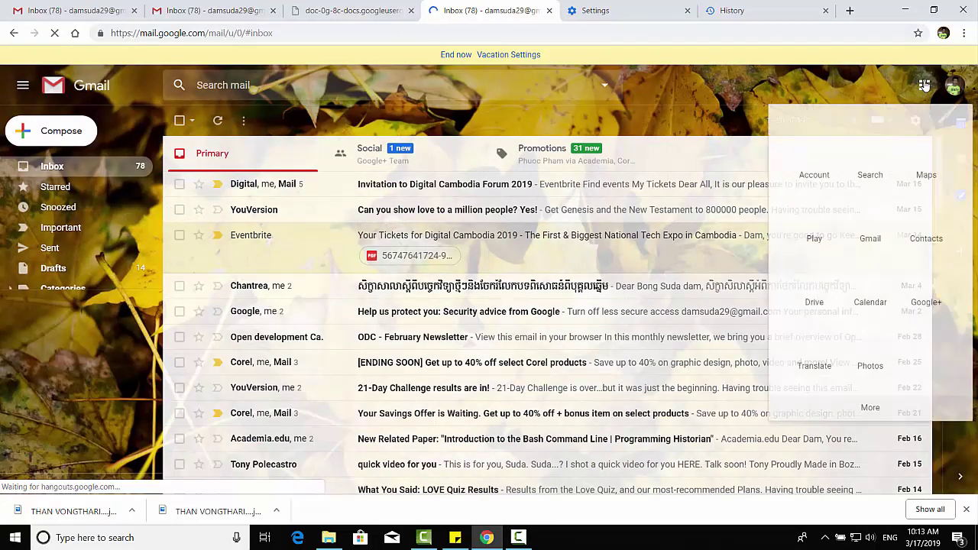
pyautogui.click(813, 304)
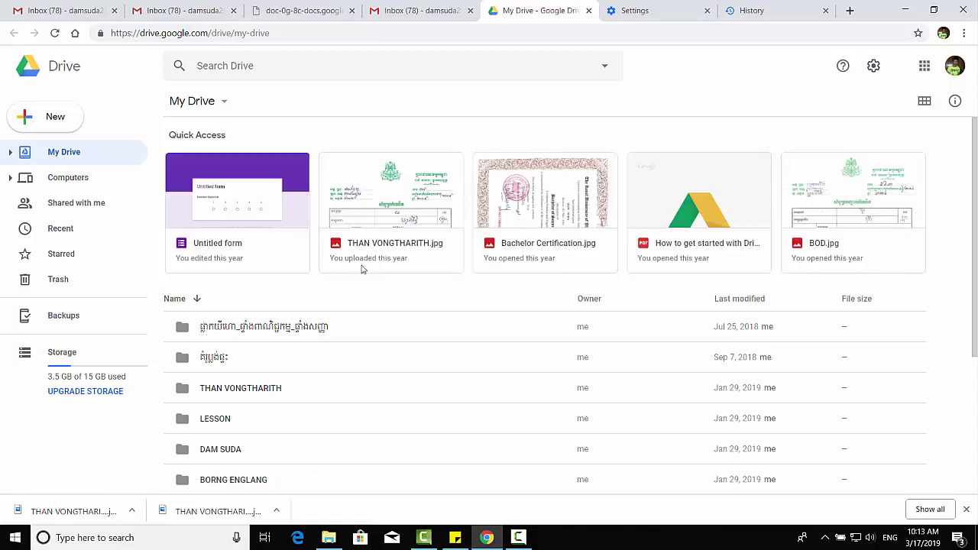
# Download the birth certificate PDF from the holder's folder and show its download options
pyautogui.click(245, 390)
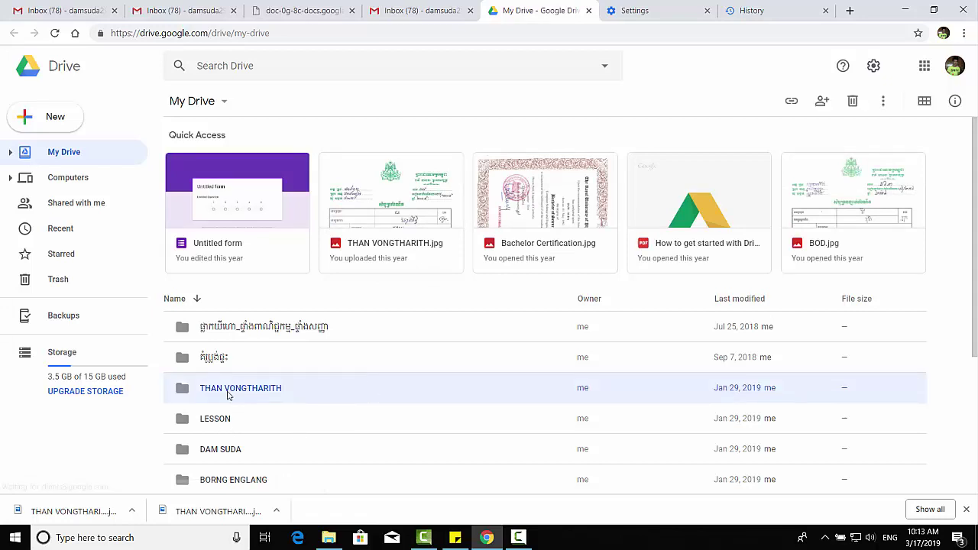
pyautogui.doubleClick(227, 395)
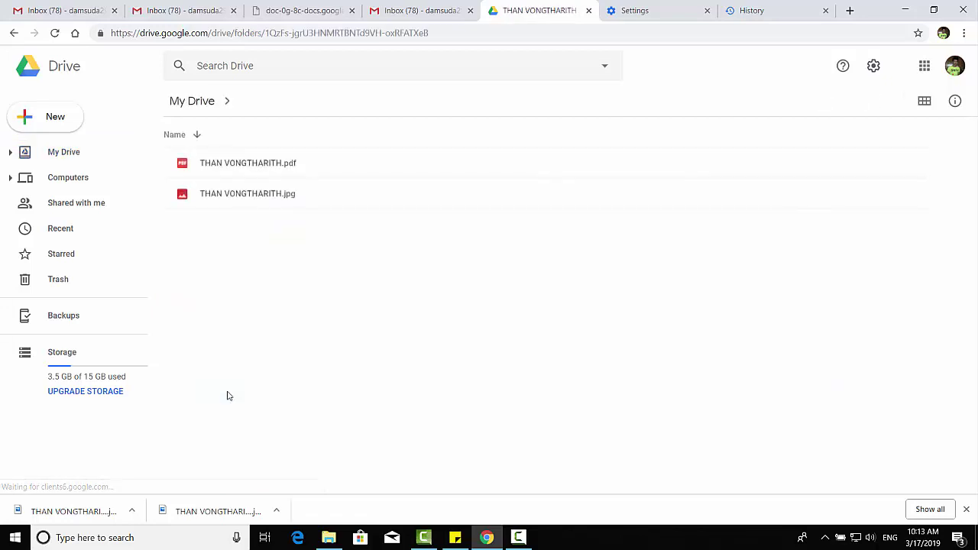
pyautogui.click(233, 171)
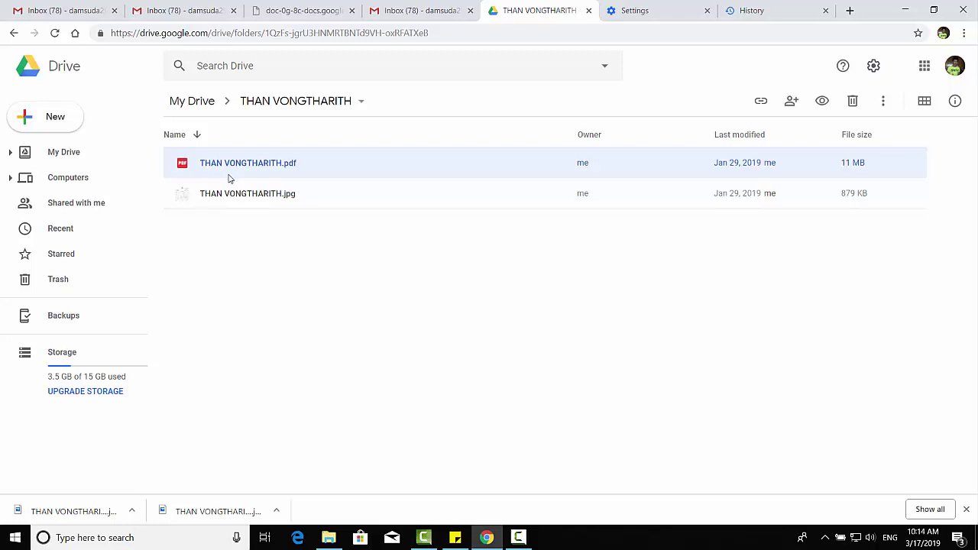
pyautogui.rightClick(228, 178)
pyautogui.click(299, 440)
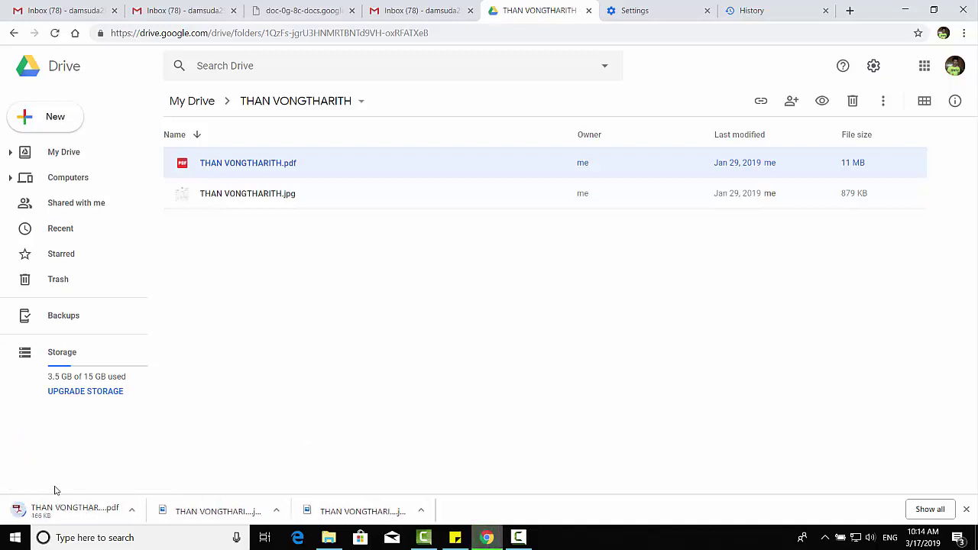
pyautogui.click(132, 511)
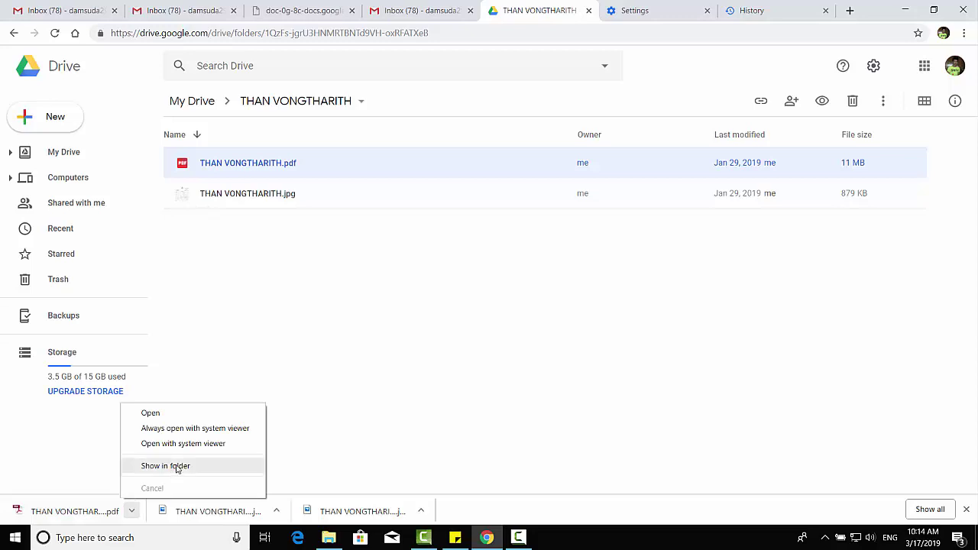
# Open the downloaded birth certificate PDF from its folder in Adobe Acrobat and zoom to 100%
pyautogui.click(168, 466)
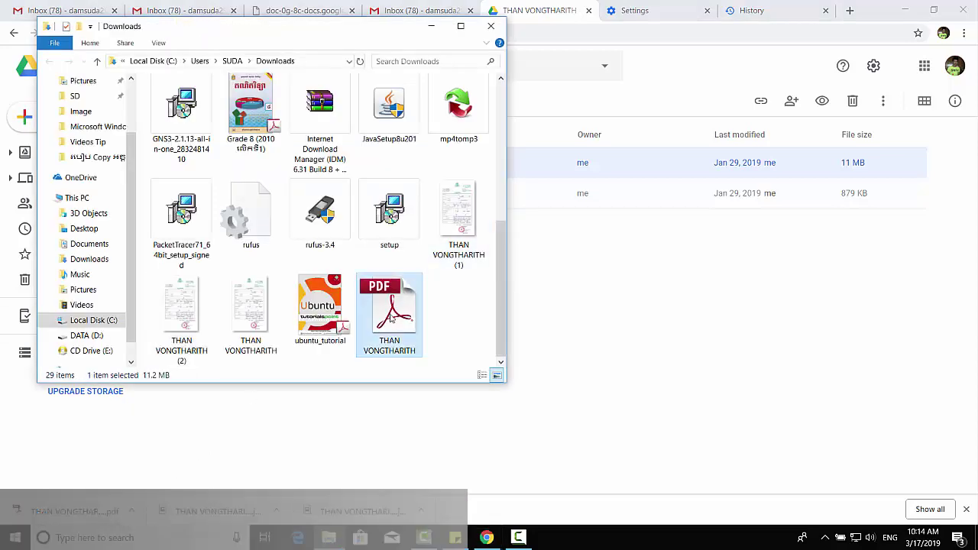
pyautogui.doubleClick(390, 318)
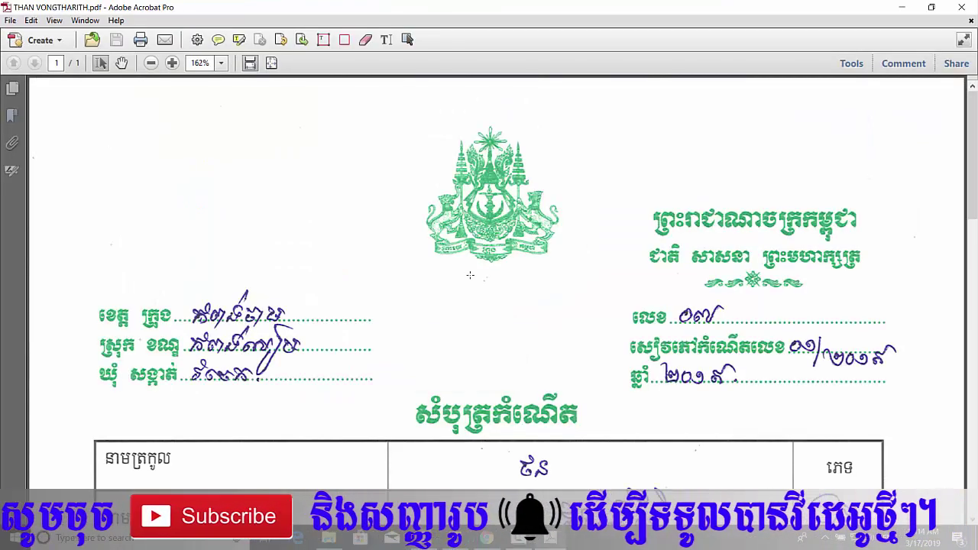
pyautogui.click(221, 62)
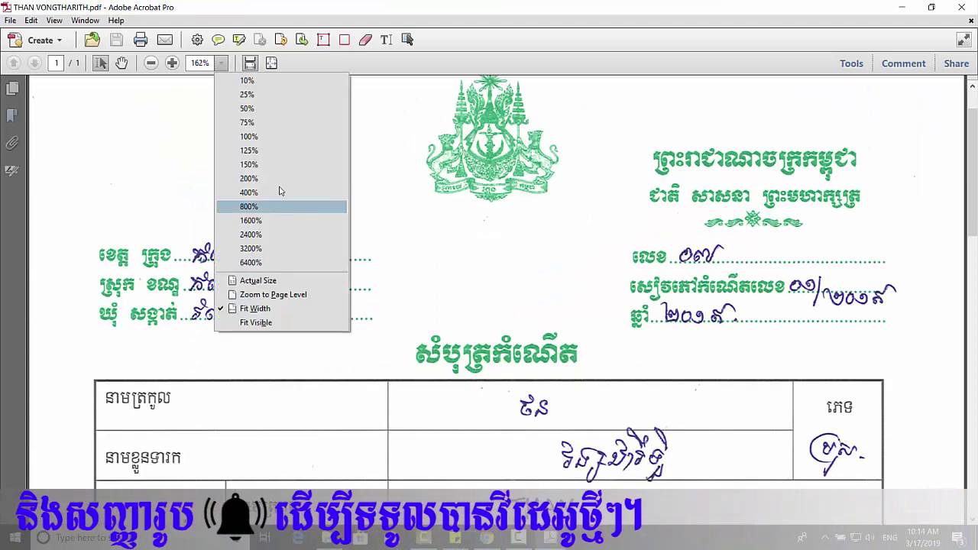
pyautogui.click(275, 138)
# Scroll through the certificate page, then close the PDF in Acrobat
pyautogui.scroll(-10, 489, 305)
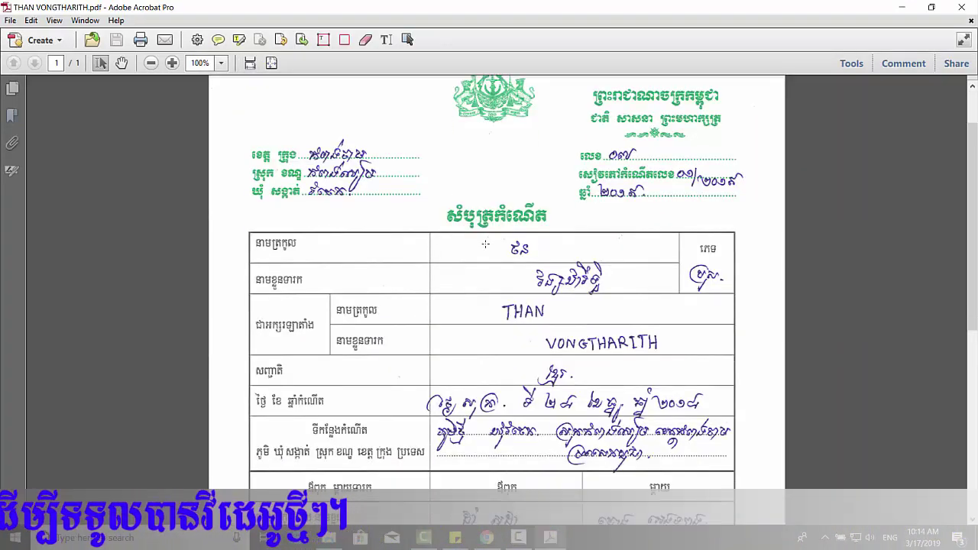
pyautogui.scroll(1, 501, 269)
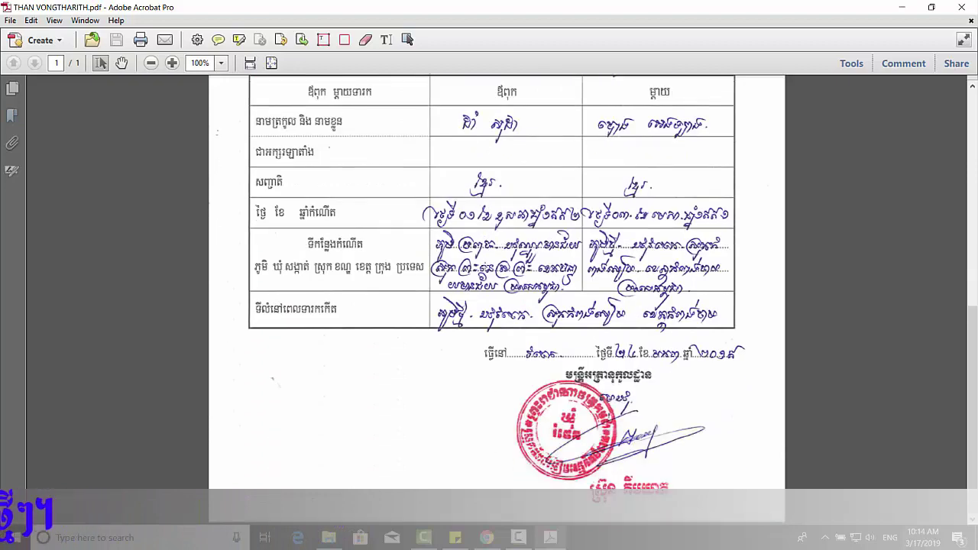
pyautogui.scroll(10, 501, 269)
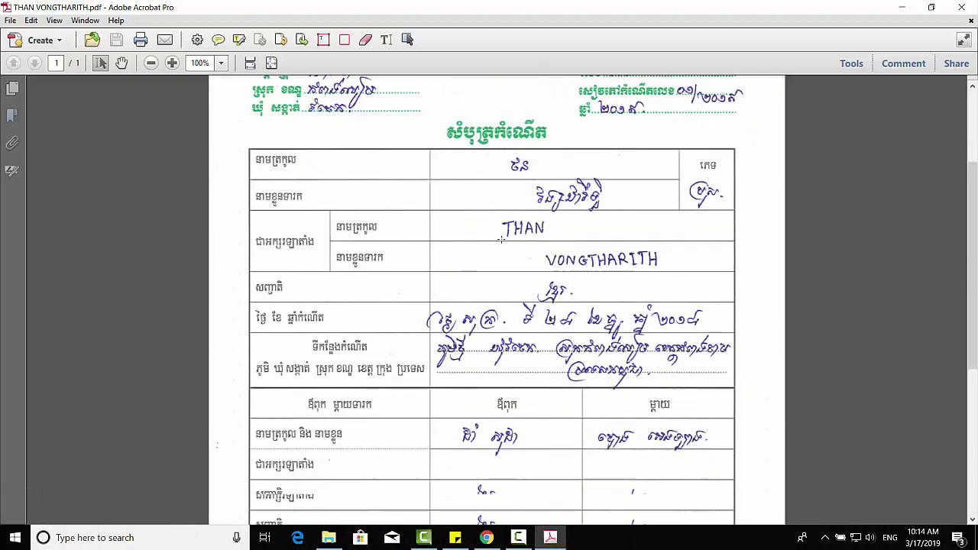
pyautogui.scroll(-9, 501, 268)
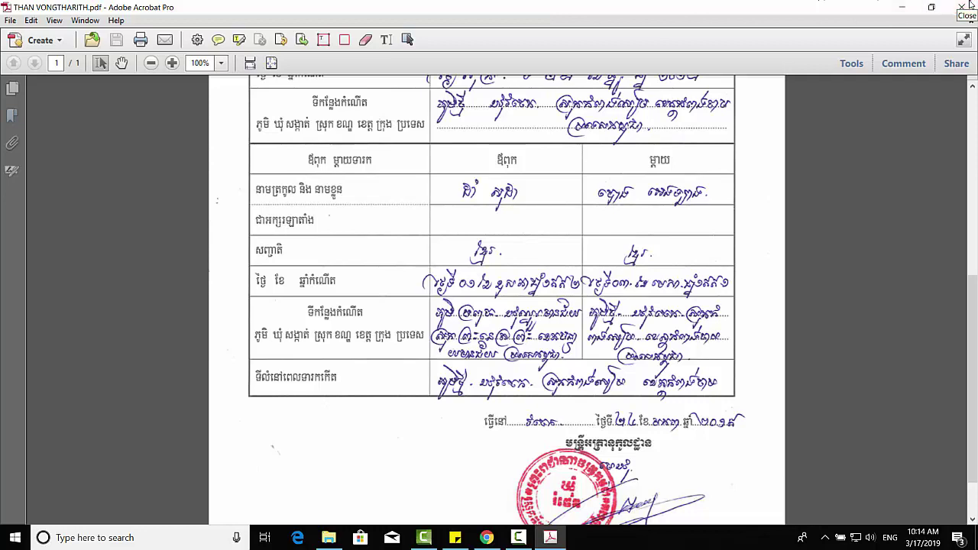
pyautogui.click(961, 9)
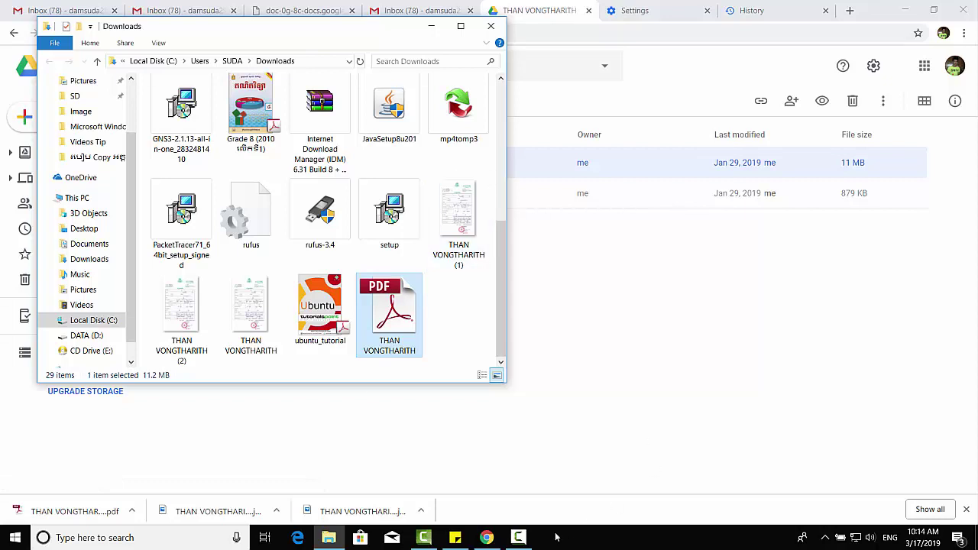
pyautogui.click(518, 537)
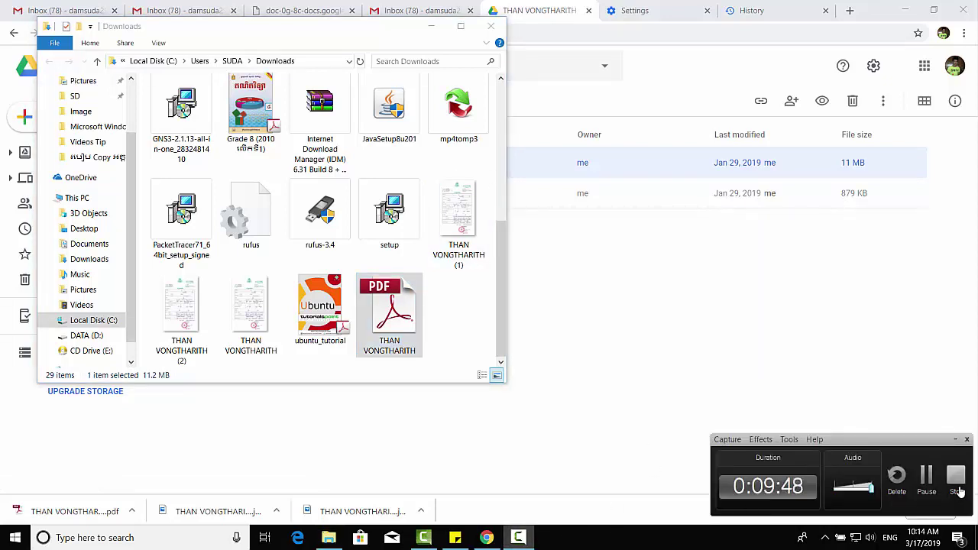